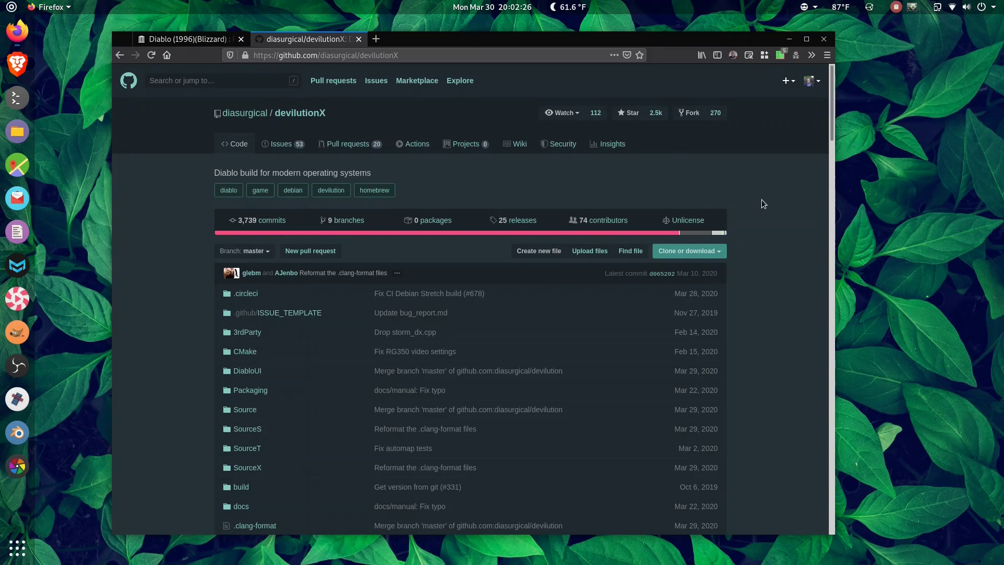
{"action": "scroll", "coordinate": [763, 203], "scroll_direction": "down", "scroll_amount": 5}
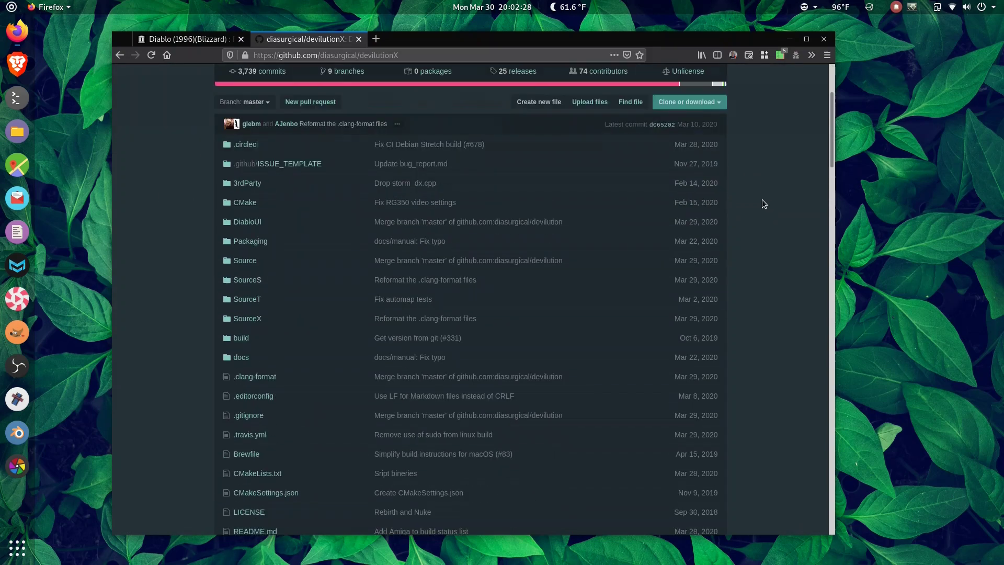
{"action": "scroll", "coordinate": [704, 140], "scroll_direction": "up", "scroll_amount": 2}
{"action": "scroll", "coordinate": [705, 156], "scroll_direction": "down", "scroll_amount": 7}
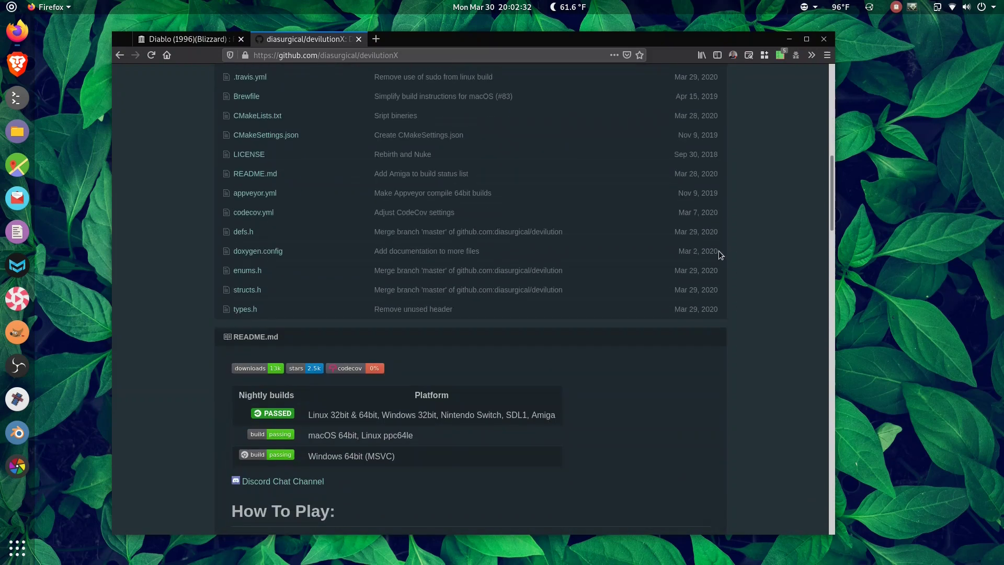
{"action": "scroll", "coordinate": [719, 251], "scroll_direction": "down", "scroll_amount": 5}
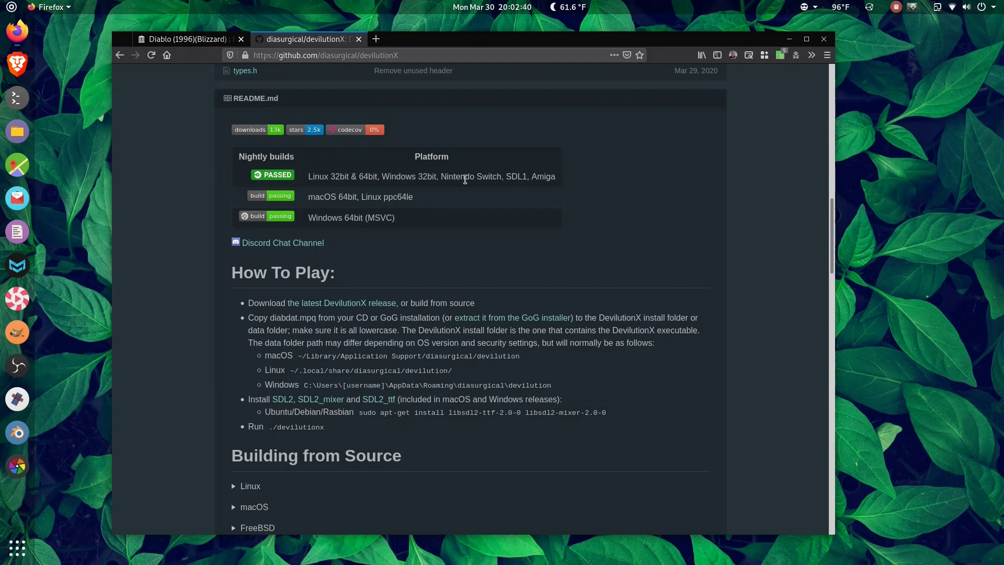
{"action": "left_click_drag", "start_coordinate": [440, 177], "coordinate": [501, 177]}
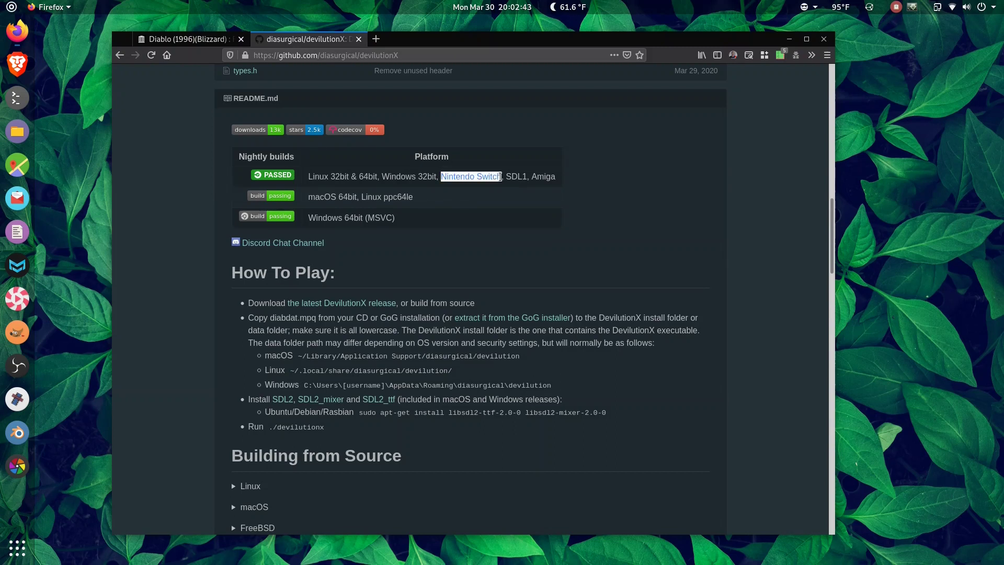
{"action": "left_click", "coordinate": [593, 188]}
{"action": "double_click", "coordinate": [512, 176]}
{"action": "double_click", "coordinate": [543, 176]}
{"action": "left_click", "coordinate": [585, 189]}
{"action": "double_click", "coordinate": [398, 197]}
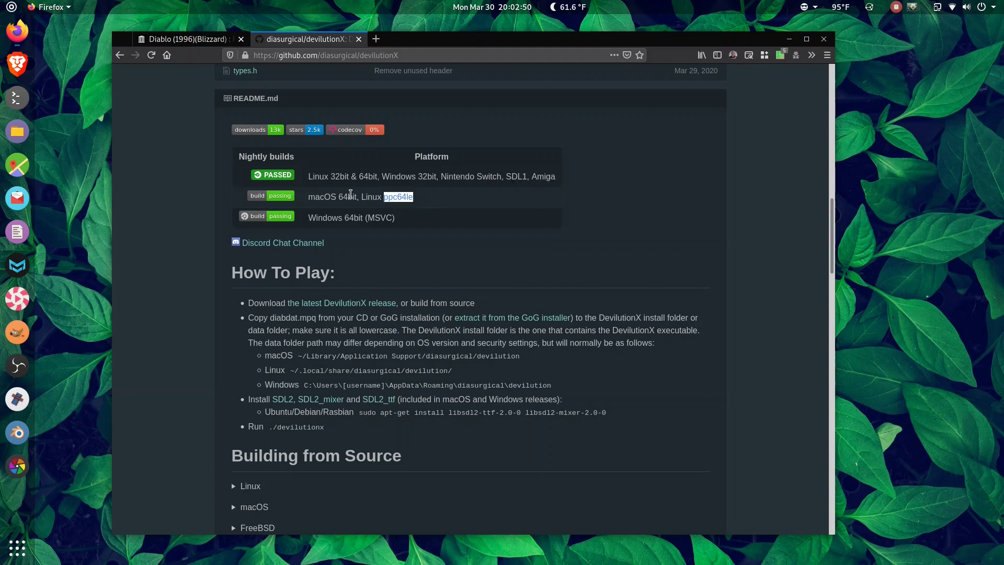
{"action": "left_click", "coordinate": [372, 197]}
{"action": "scroll", "coordinate": [651, 230], "scroll_direction": "down", "scroll_amount": 7}
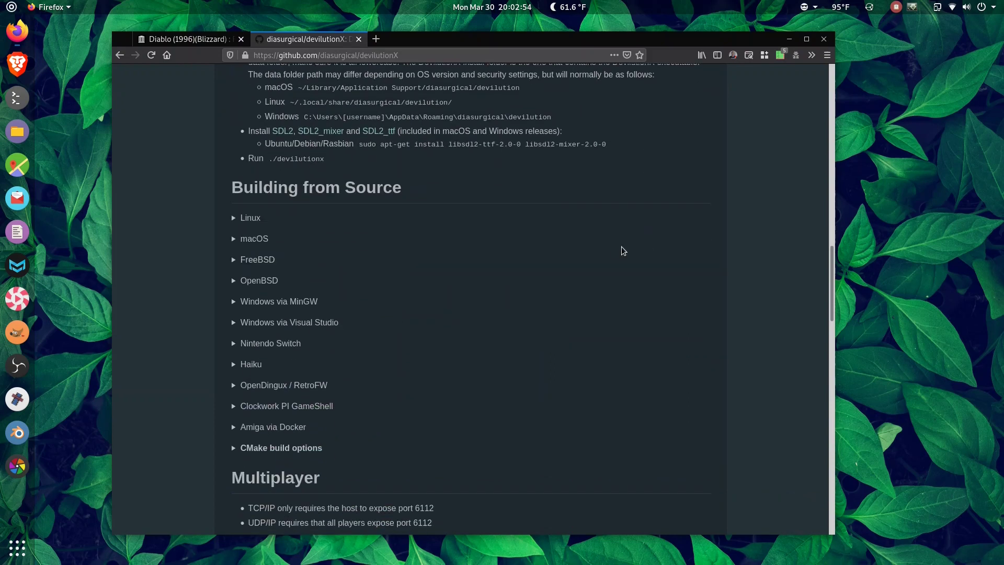
{"action": "left_click", "coordinate": [242, 276]}
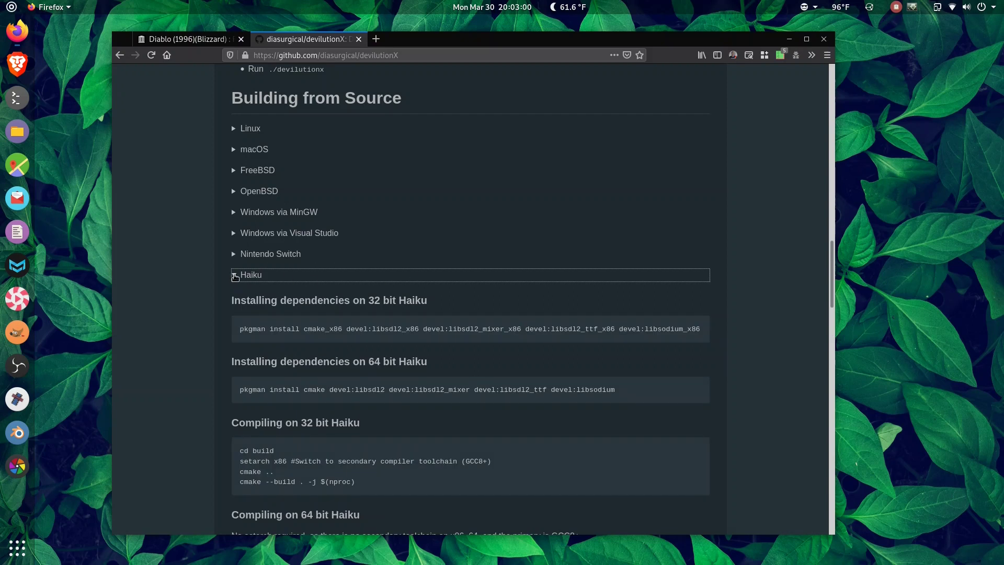
{"action": "left_click", "coordinate": [235, 276]}
{"action": "left_click", "coordinate": [748, 264]}
{"action": "scroll", "coordinate": [748, 263], "scroll_direction": "down", "scroll_amount": 14}
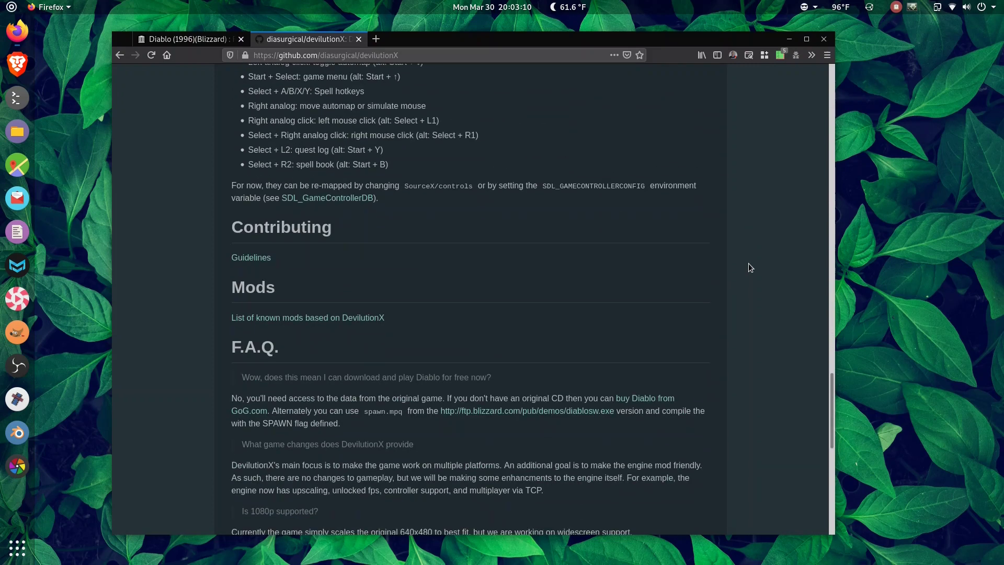
{"action": "scroll", "coordinate": [748, 263], "scroll_direction": "down", "scroll_amount": 7}
{"action": "scroll", "coordinate": [746, 263], "scroll_direction": "down", "scroll_amount": 2}
{"action": "scroll", "coordinate": [754, 321], "scroll_direction": "up", "scroll_amount": 4}
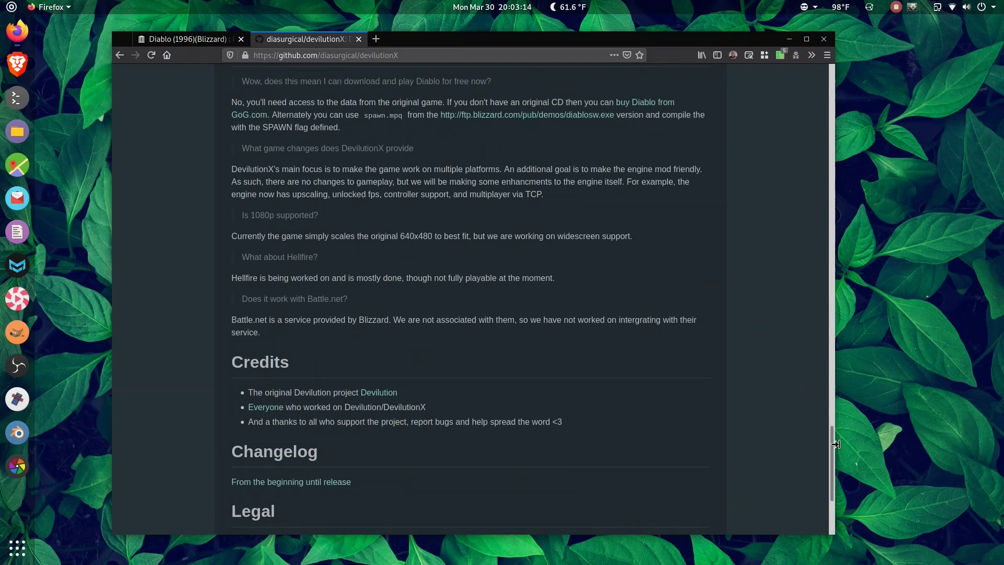
{"action": "left_click_drag", "start_coordinate": [832, 453], "coordinate": [826, 90]}
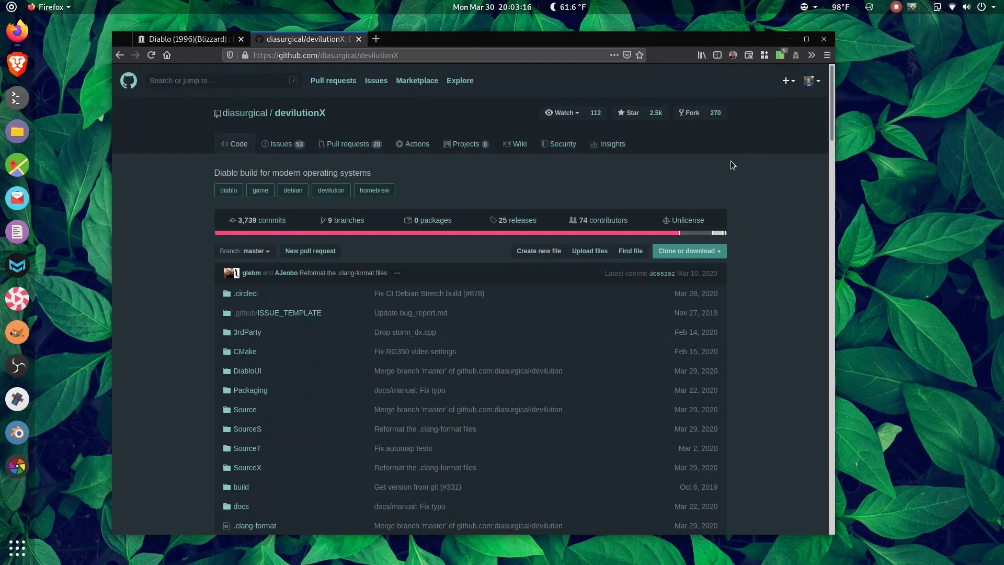
Step: On the Diablo (1996)(Blizzard) archive.org page, download the ISO IMAGE and confirm saving it
{"action": "left_click", "coordinate": [151, 36]}
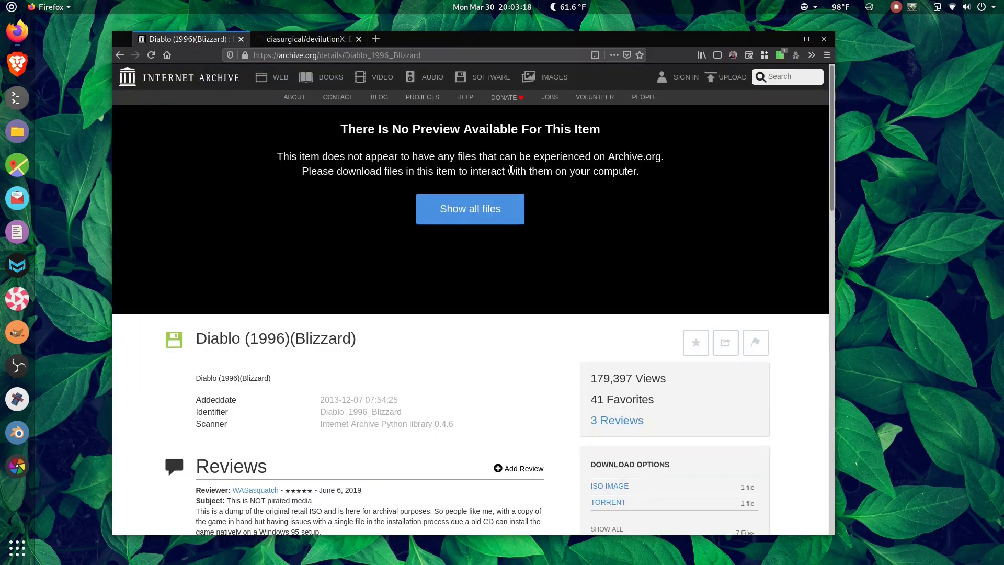
{"action": "scroll", "coordinate": [525, 287], "scroll_direction": "down", "scroll_amount": 3}
{"action": "scroll", "coordinate": [526, 288], "scroll_direction": "down", "scroll_amount": 2}
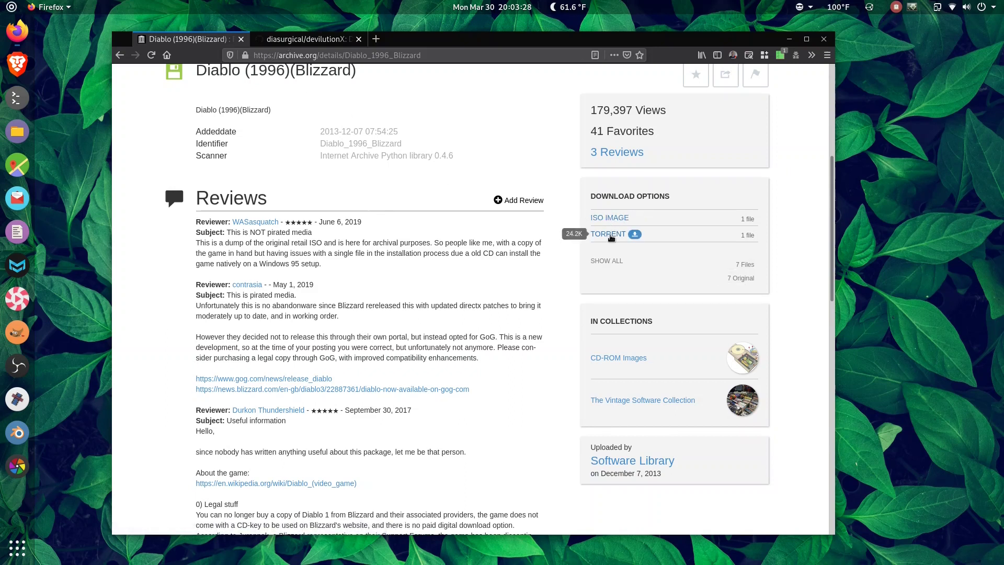
{"action": "left_click", "coordinate": [609, 218]}
{"action": "left_click", "coordinate": [730, 377]}
Step: Save Diablo (1996)(Blizzard).iso under its suggested name in Downloads
{"action": "left_click", "coordinate": [523, 53]}
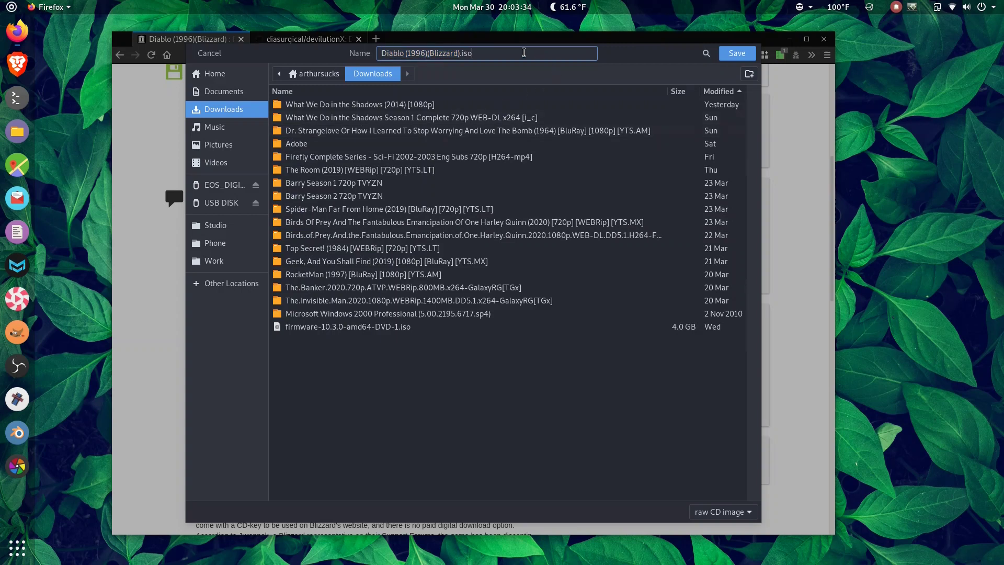
{"action": "left_click", "coordinate": [737, 52]}
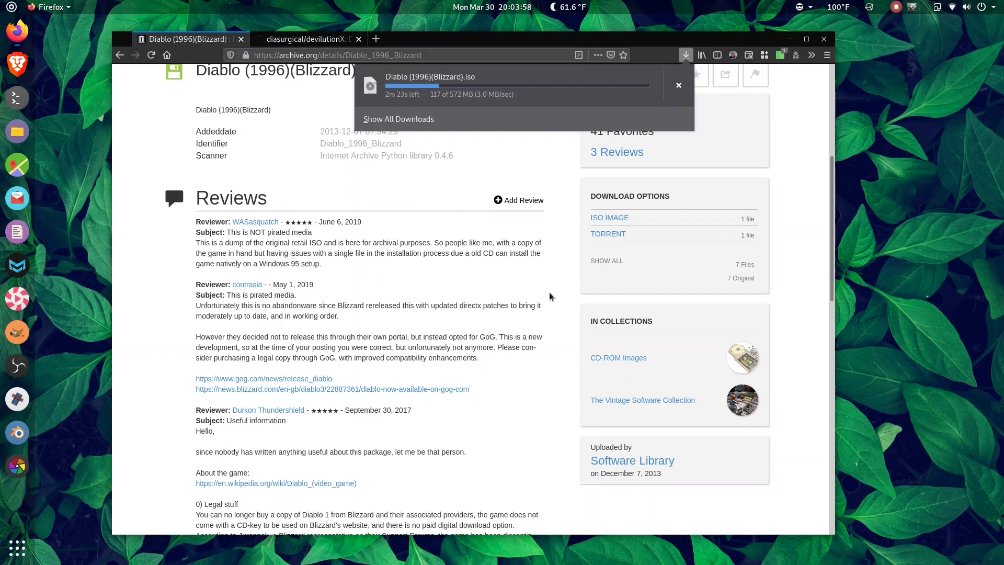
Step: Scroll through the archive.org reviews while the 572 MB ISO finishes downloading
{"action": "scroll", "coordinate": [131, 334], "scroll_direction": "down", "scroll_amount": 3}
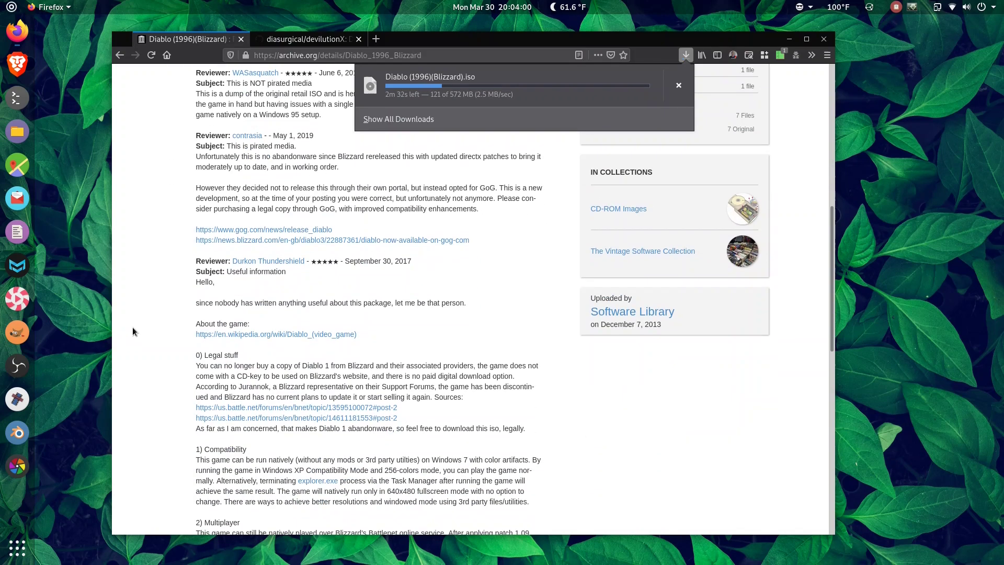
{"action": "scroll", "coordinate": [133, 331], "scroll_direction": "down", "scroll_amount": 3}
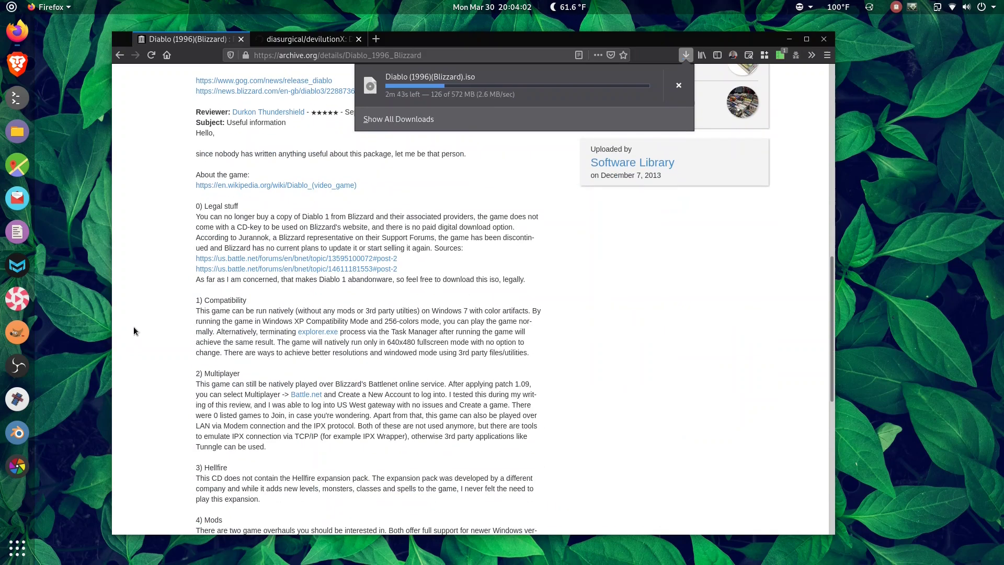
{"action": "scroll", "coordinate": [134, 331], "scroll_direction": "up", "scroll_amount": 10}
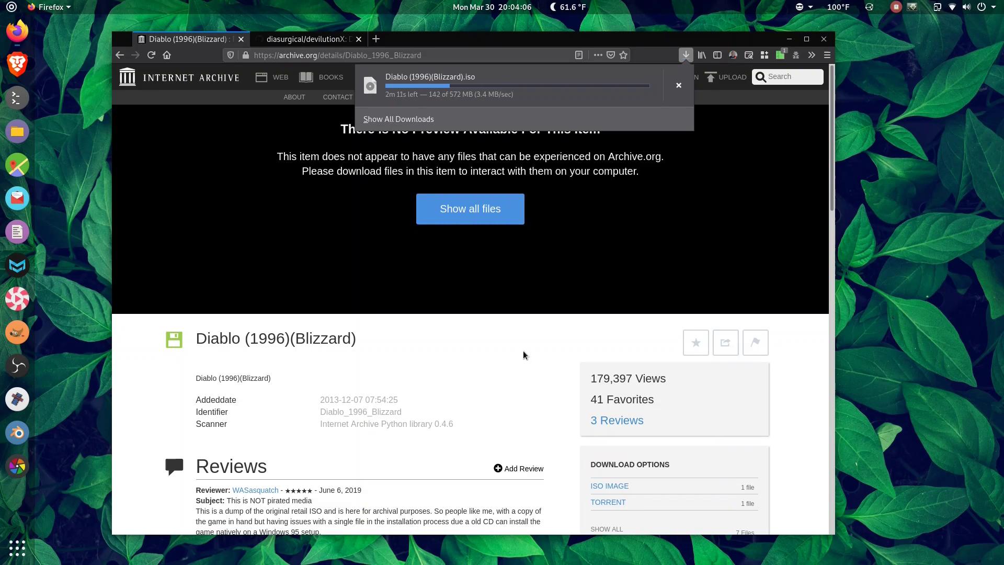
{"action": "scroll", "coordinate": [524, 354], "scroll_direction": "down", "scroll_amount": 5}
{"action": "scroll", "coordinate": [549, 349], "scroll_direction": "down", "scroll_amount": 5}
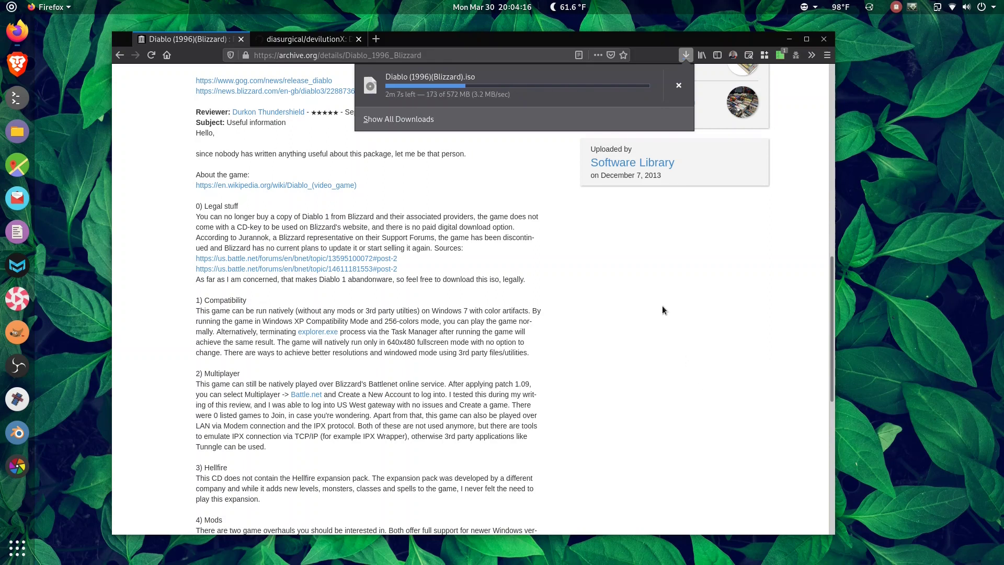
{"action": "scroll", "coordinate": [654, 368], "scroll_direction": "down", "scroll_amount": 3}
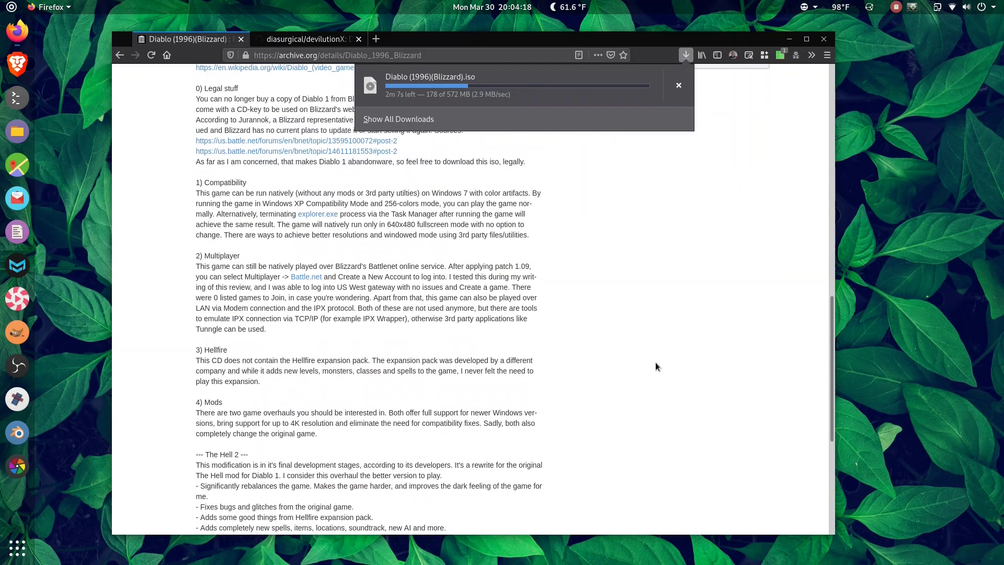
{"action": "scroll", "coordinate": [628, 306], "scroll_direction": "up", "scroll_amount": 5}
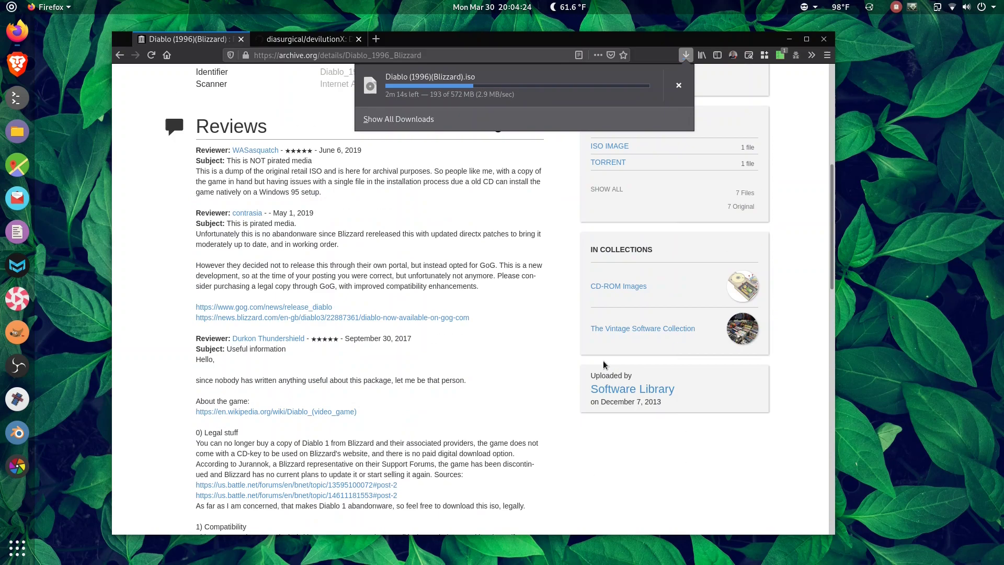
{"action": "scroll", "coordinate": [596, 369], "scroll_direction": "up", "scroll_amount": 6}
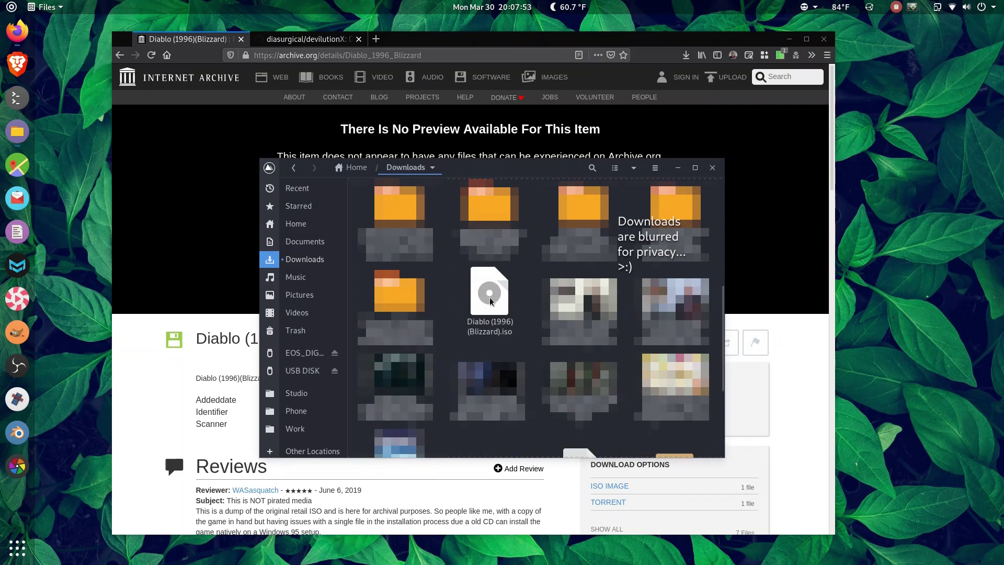
Step: Mount the Diablo ISO with Disk Image Mounter, open the DIABLO volume and select diabdat.mpq
{"action": "right_click", "coordinate": [490, 302]}
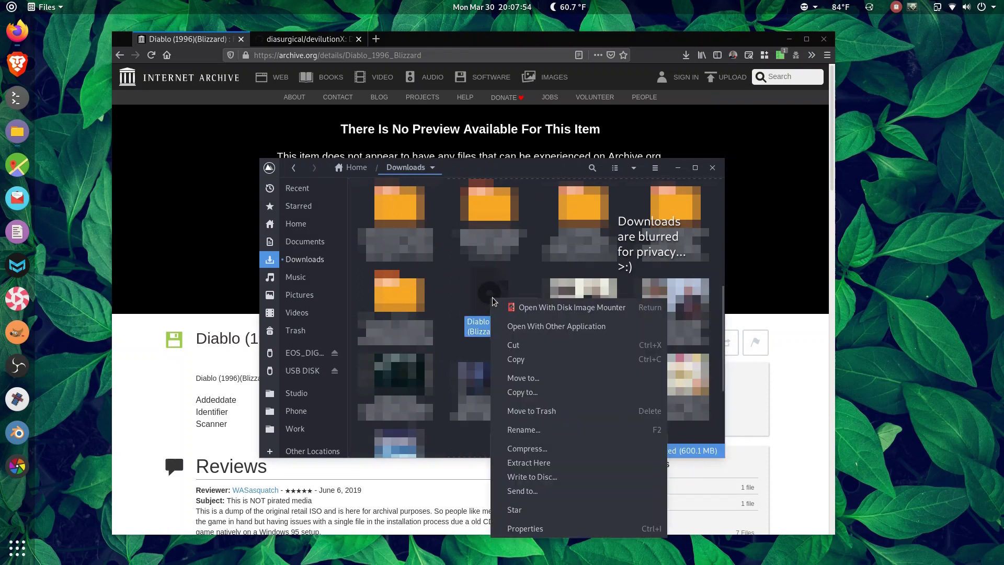
{"action": "left_click", "coordinate": [553, 308]}
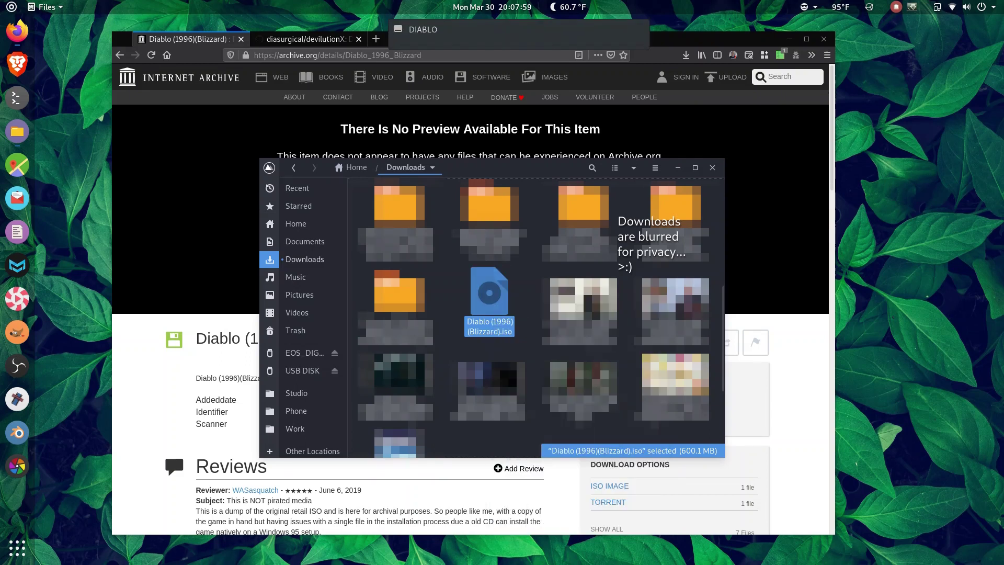
{"action": "scroll", "coordinate": [332, 378], "scroll_direction": "down", "scroll_amount": 1}
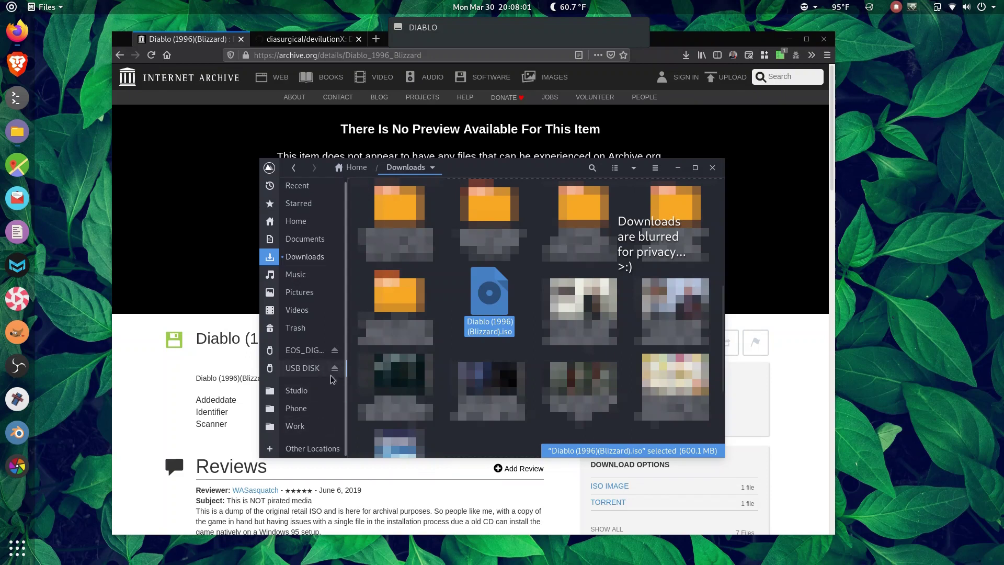
{"action": "left_click", "coordinate": [300, 446]}
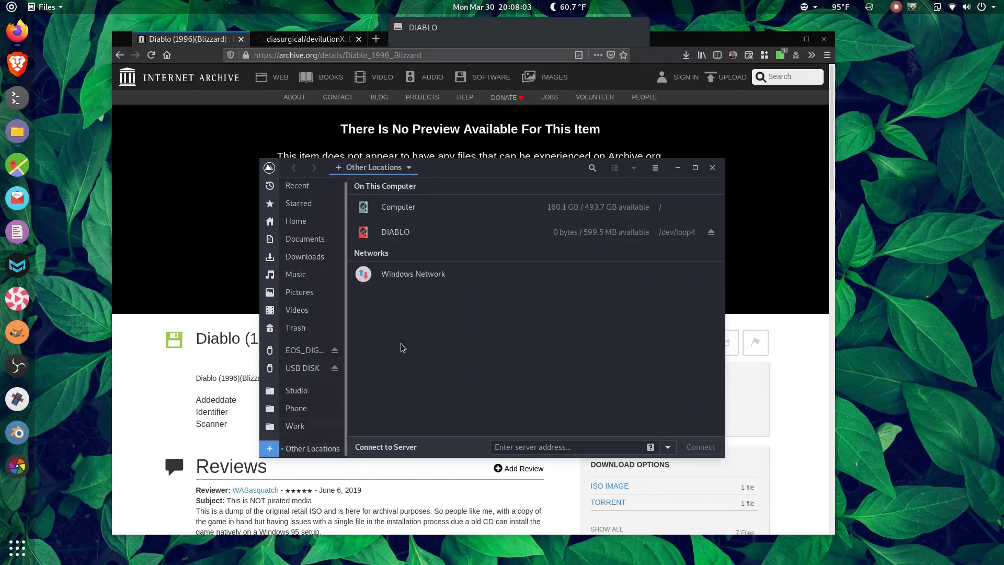
{"action": "left_click", "coordinate": [406, 233]}
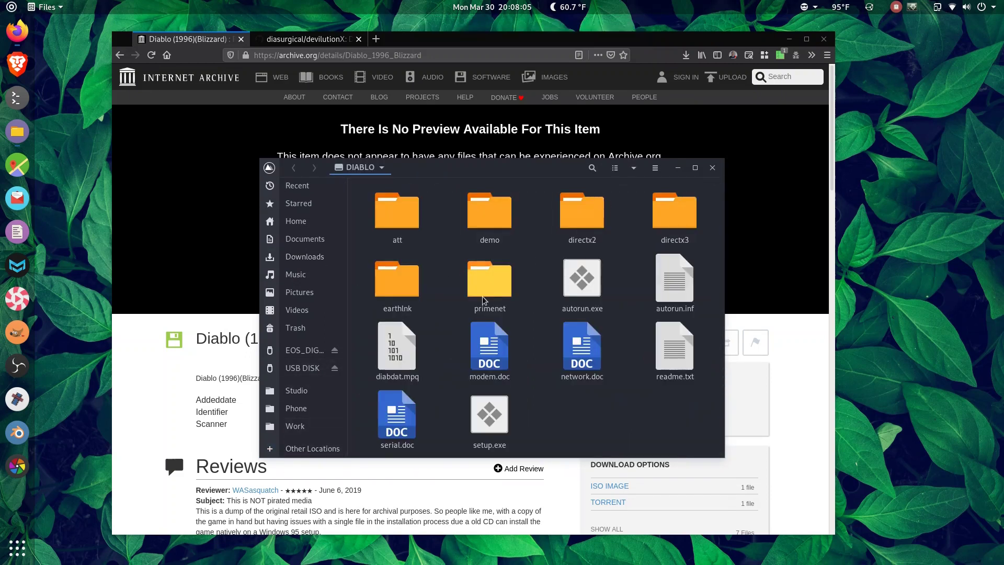
{"action": "mouse_move", "coordinate": [465, 167]}
{"action": "left_mouse_down"}
{"action": "mouse_move", "coordinate": [441, 159]}
{"action": "mouse_move", "coordinate": [459, 167]}
{"action": "left_mouse_up"}
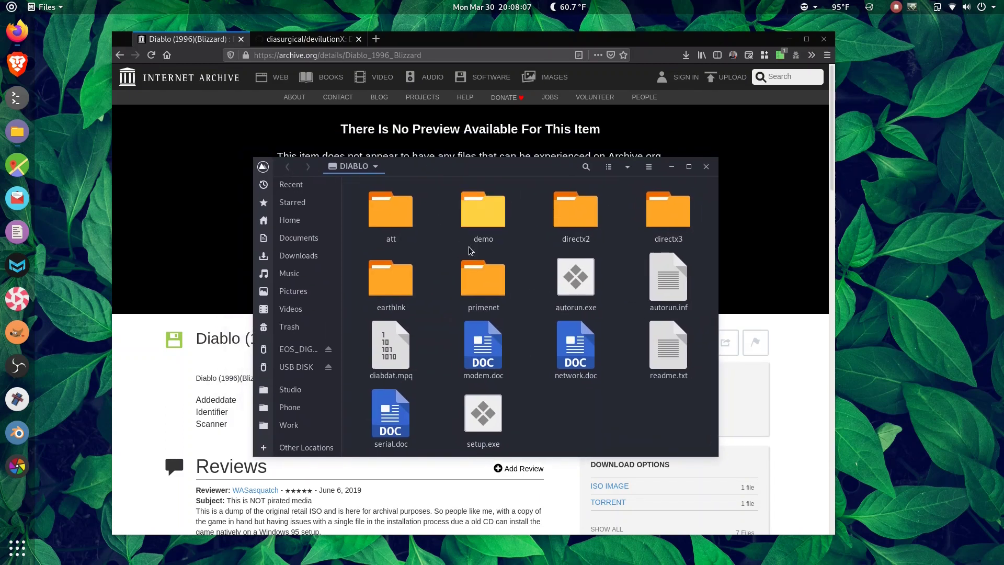
{"action": "left_click", "coordinate": [400, 349]}
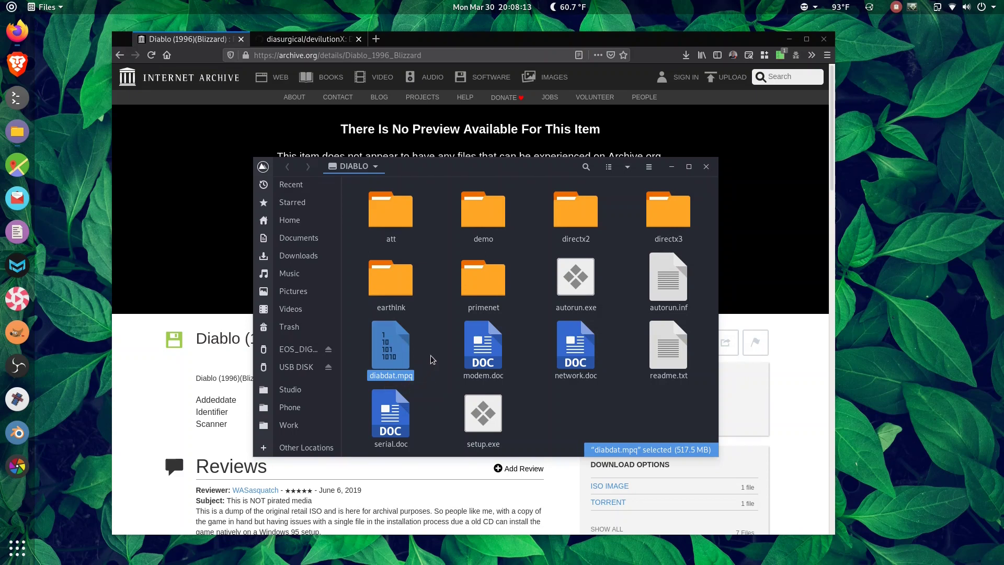
Step: Copy diabdat.mpq from the disc into the Hack/Games/devilutionx folder beside the devilutionx binary
{"action": "left_click_drag", "start_coordinate": [393, 347], "coordinate": [610, 452]}
{"action": "left_click_drag", "start_coordinate": [680, 453], "coordinate": [642, 417]}
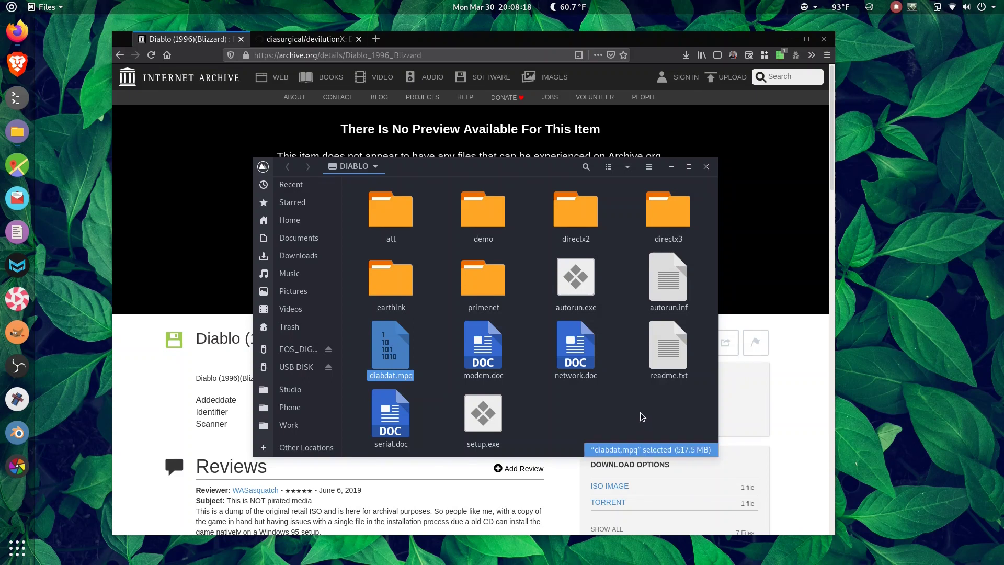
{"action": "left_click", "coordinate": [436, 314]}
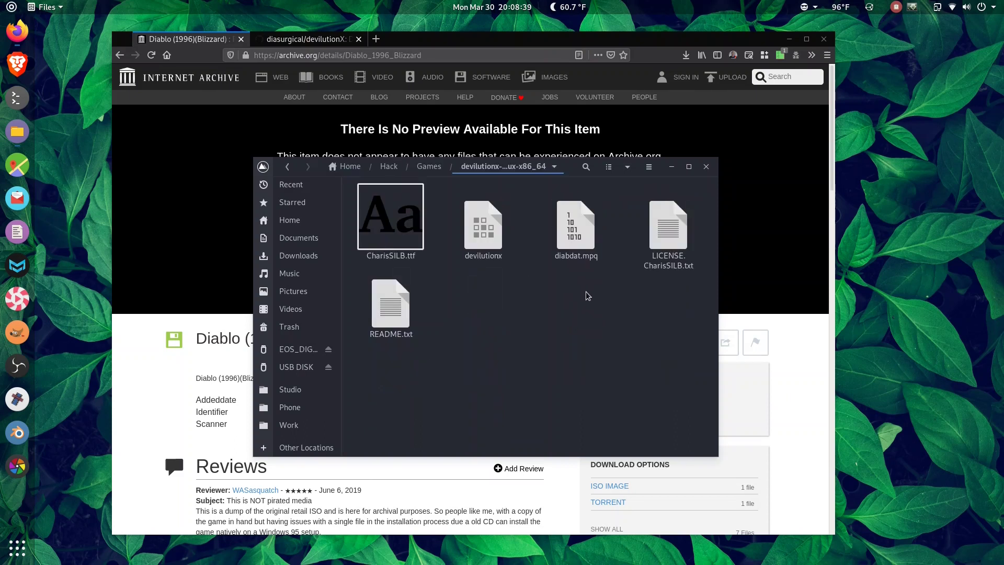
{"action": "left_click", "coordinate": [578, 230]}
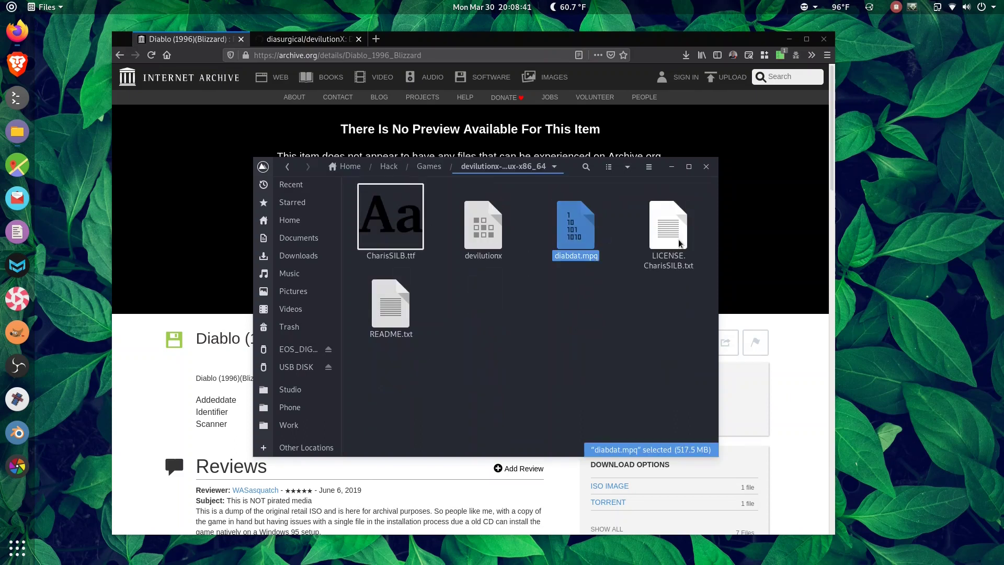
{"action": "left_click", "coordinate": [483, 232]}
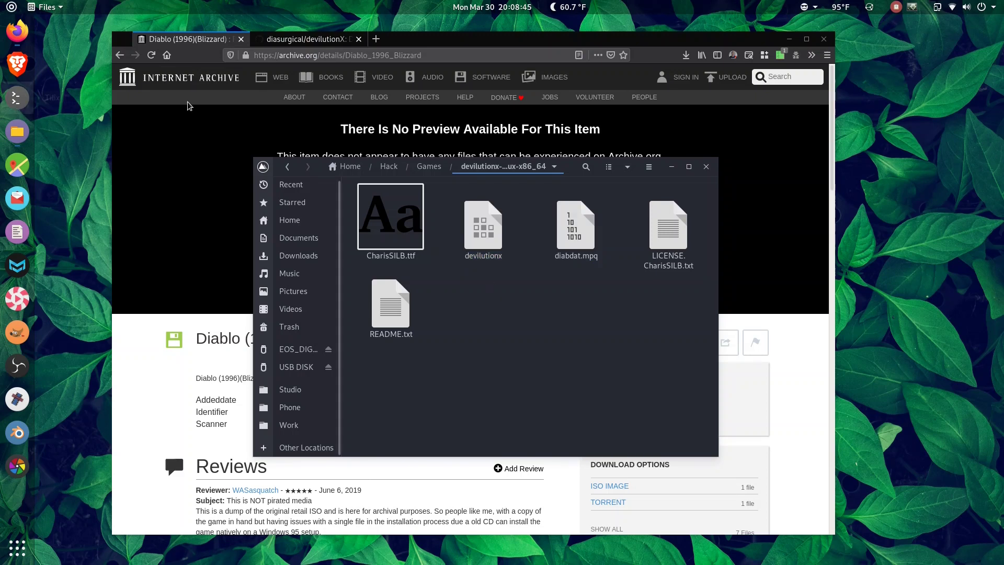
Step: Close Firefox and open a Tilix terminal window beside the file manager
{"action": "left_click", "coordinate": [817, 37]}
{"action": "left_click_drag", "start_coordinate": [569, 166], "coordinate": [674, 110]}
{"action": "left_click", "coordinate": [18, 97]}
{"action": "left_click_drag", "start_coordinate": [224, 47], "coordinate": [343, 220]}
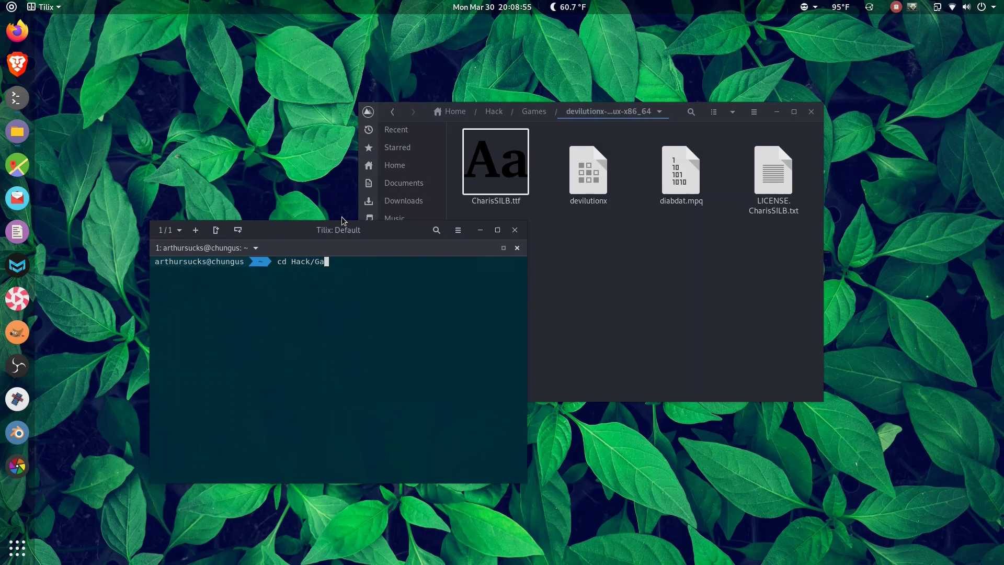
Step: Change into the Hack/Games/devilutionx-linux-x86_64 folder and clear the terminal
{"action": "key", "text": "Return"}
{"action": "key", "text": "ctrl+l"}
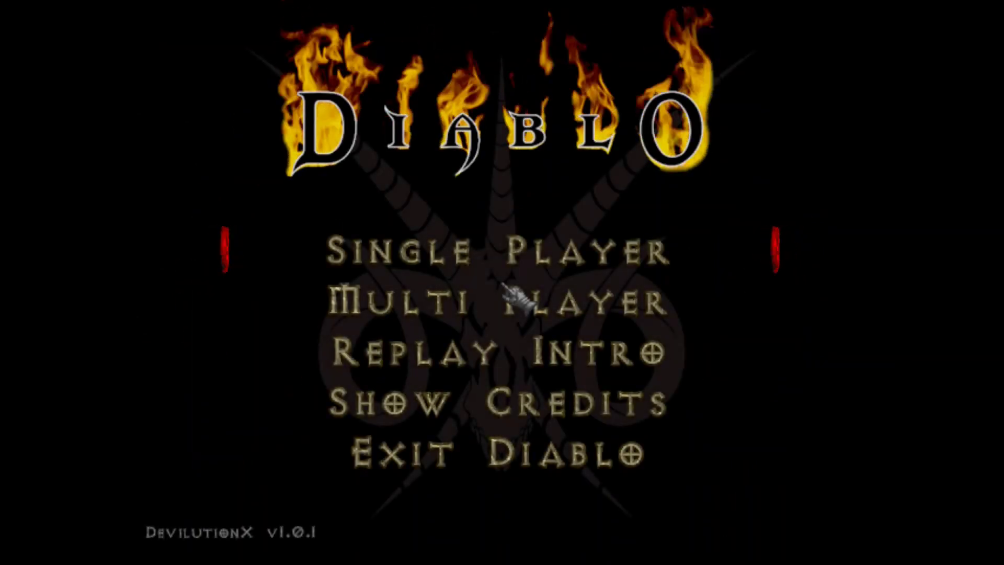
Step: Load the existing hero's saved single-player game
{"action": "left_click", "coordinate": [517, 259]}
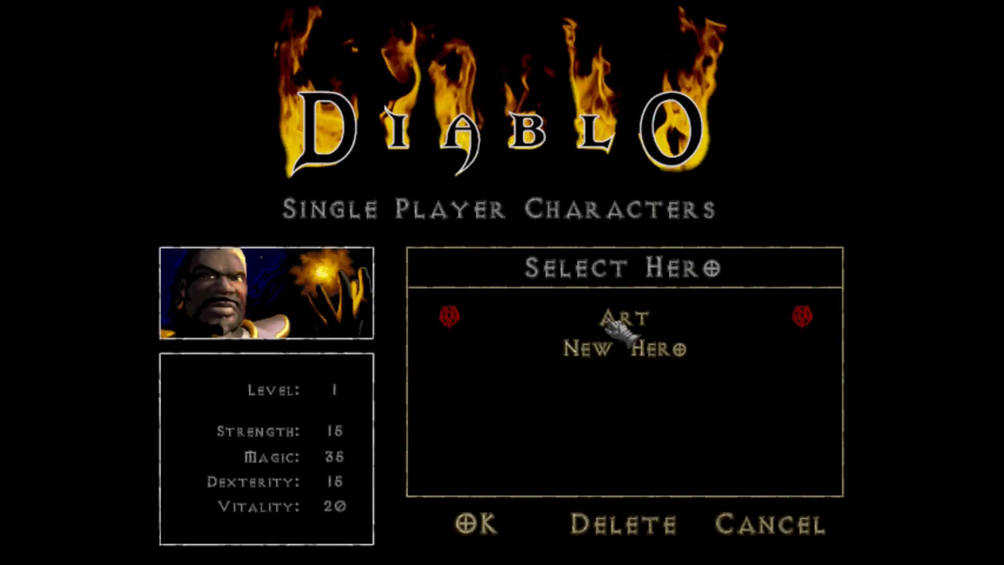
{"action": "left_click", "coordinate": [485, 523]}
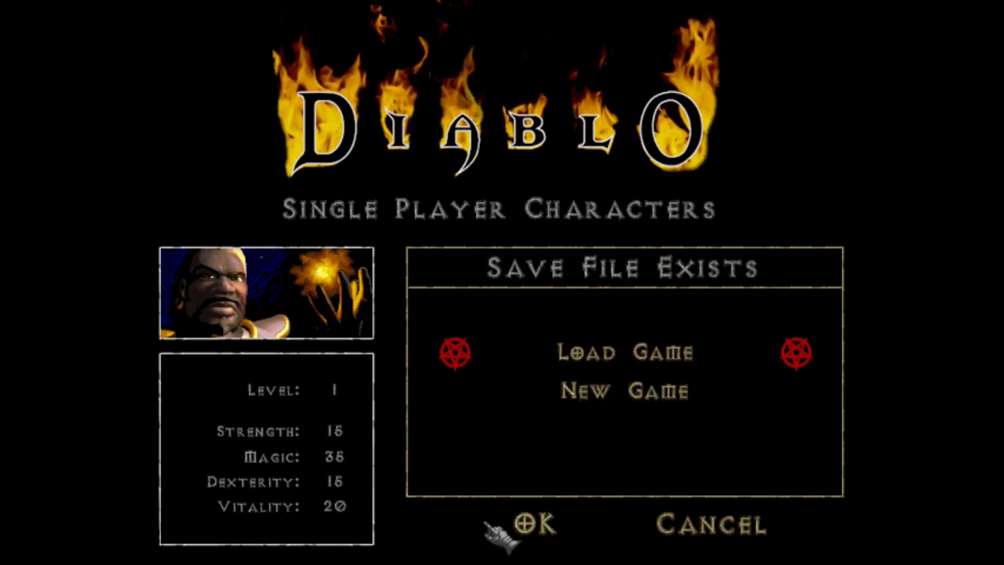
{"action": "left_click", "coordinate": [550, 525]}
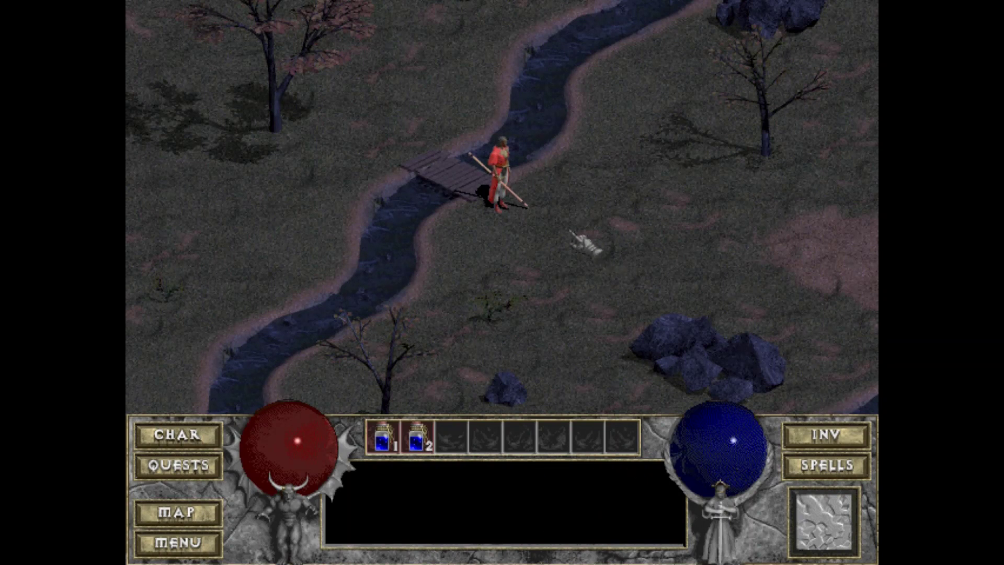
Step: Walk the hero east from the bridge through Tristram, then bring up the in-game menu
{"action": "left_click", "coordinate": [679, 168]}
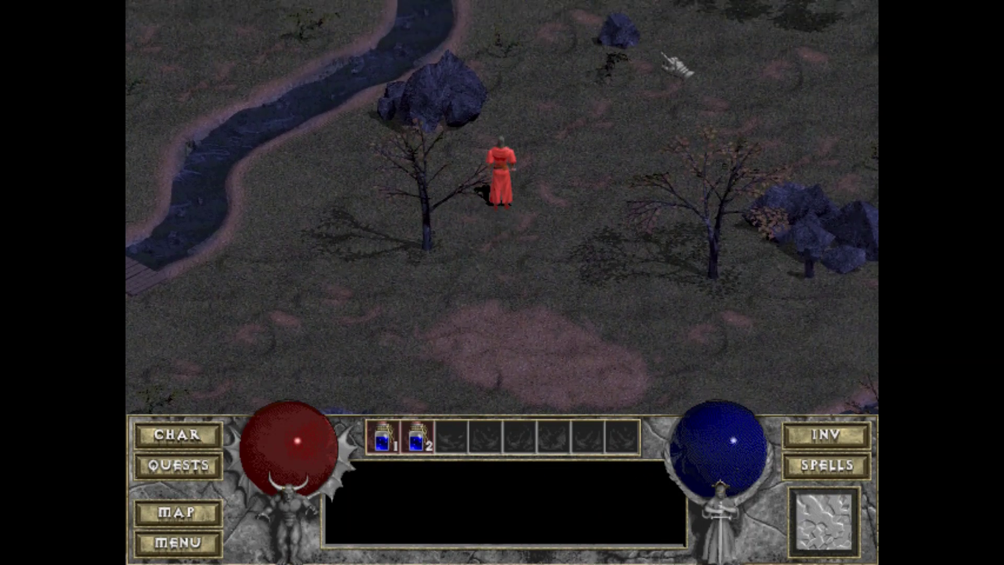
{"action": "left_click", "coordinate": [772, 140]}
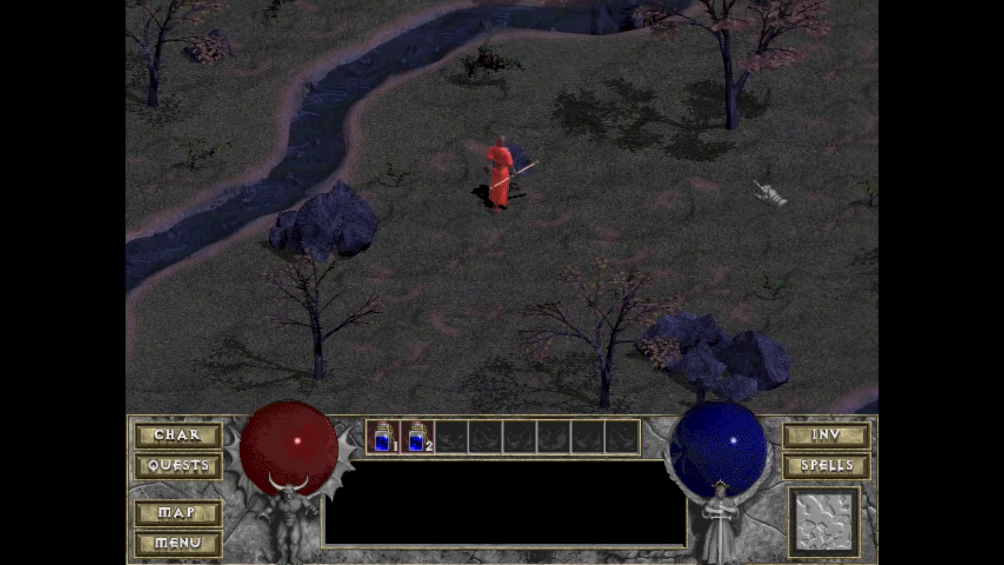
{"action": "left_click", "coordinate": [757, 184]}
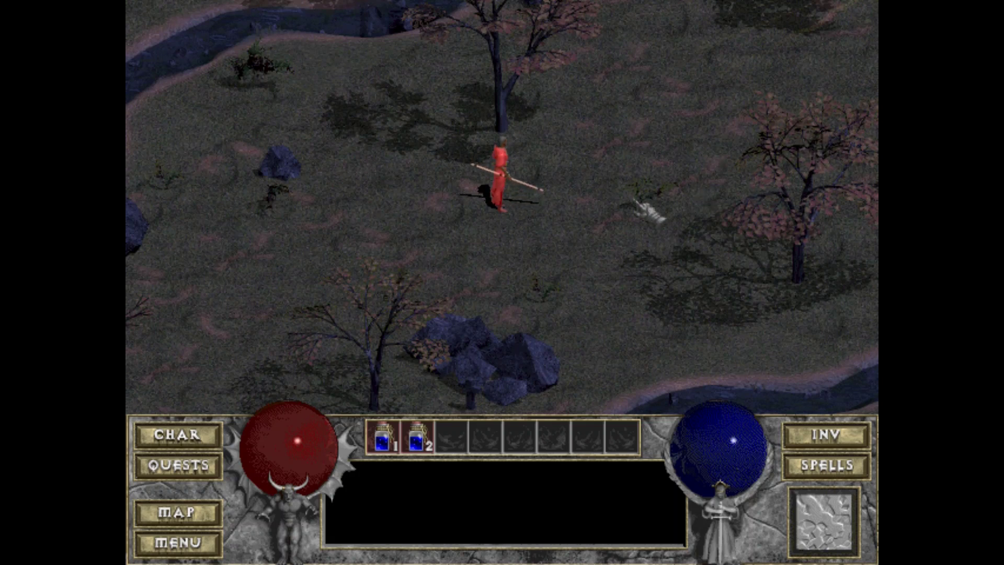
{"action": "key", "text": "Escape"}
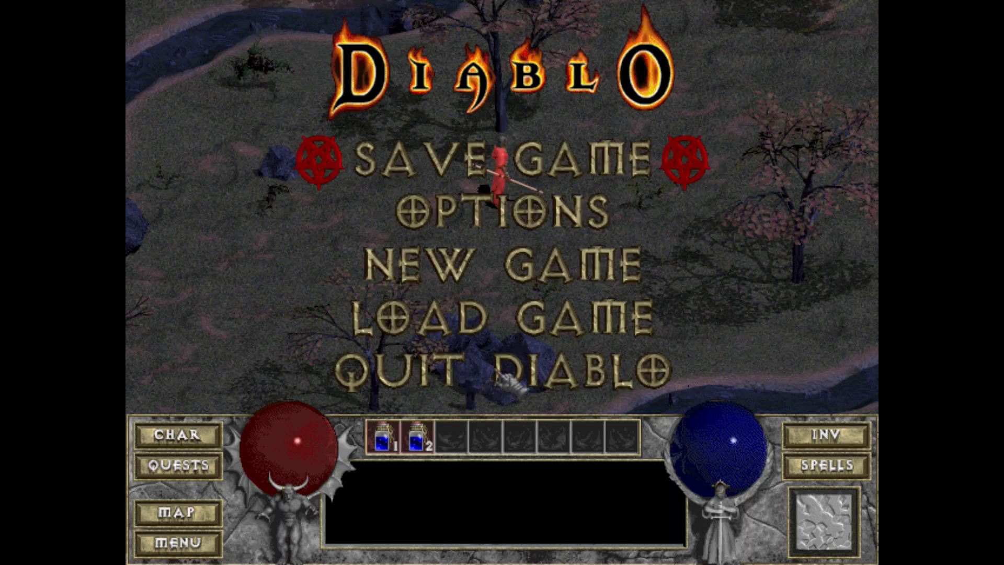
Step: Quit DevilutionX and raise the Files window showing the devilutionx folder
{"action": "key", "text": "Return"}
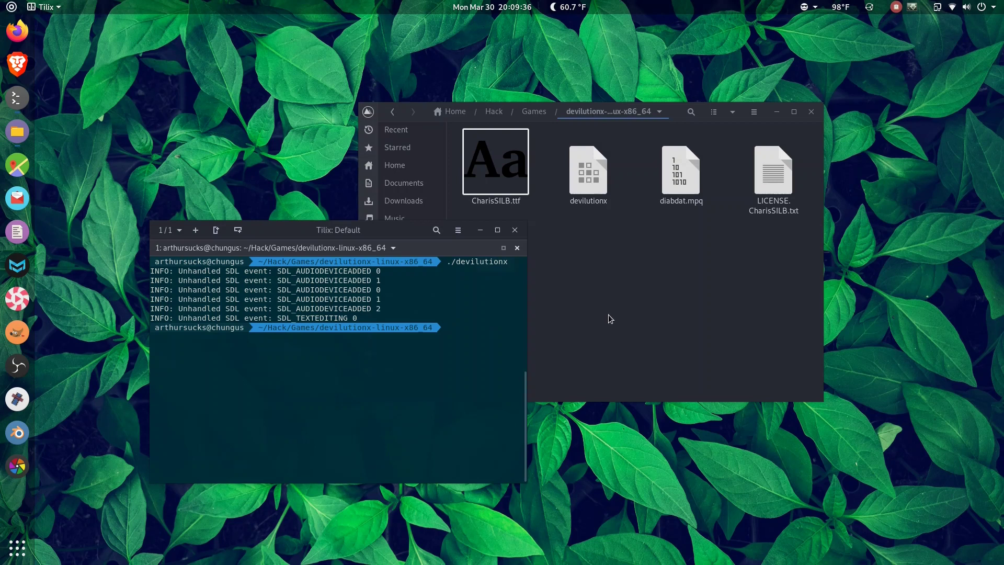
{"action": "left_click", "coordinate": [608, 315]}
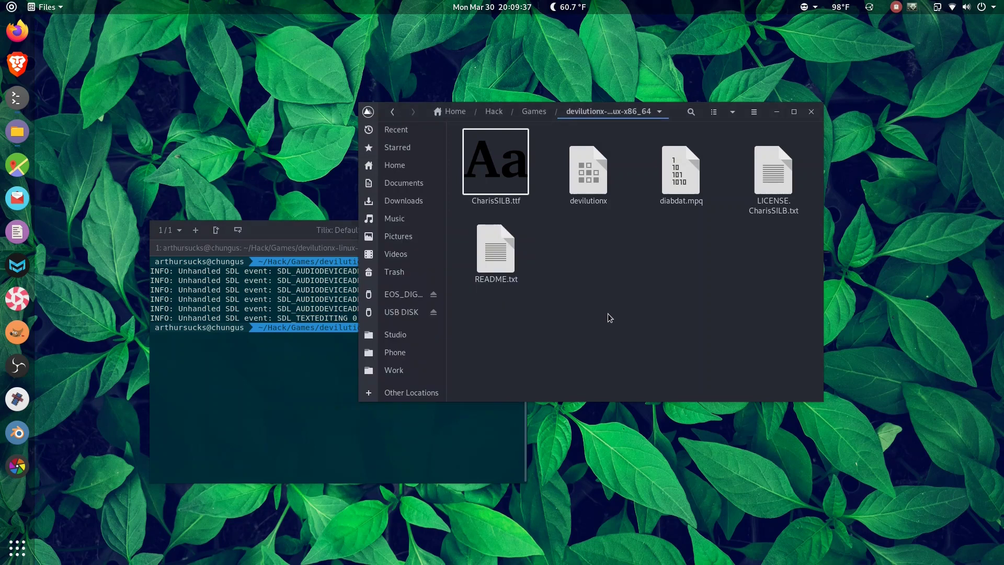